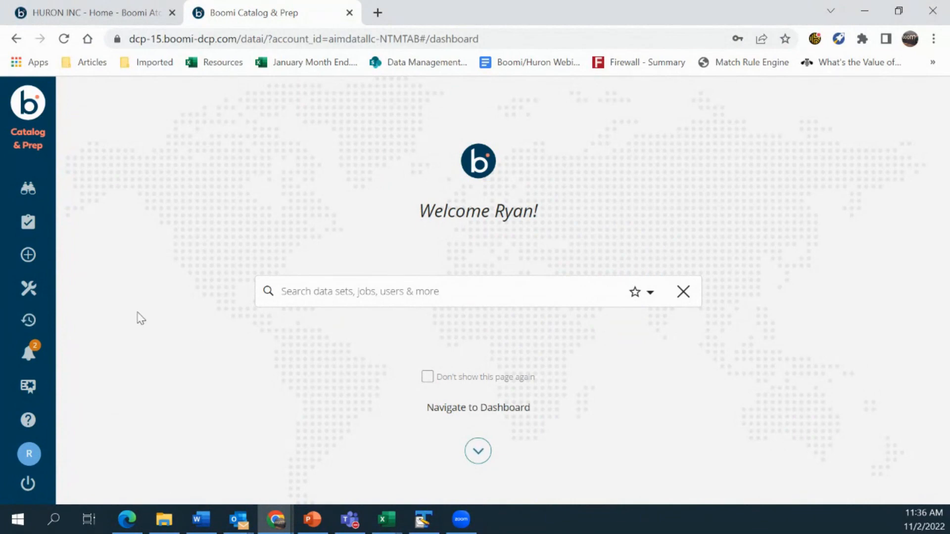
From the Dashboard, open the Adapters list and scroll down to the installed Salesforce adapter
left_click(28, 152)
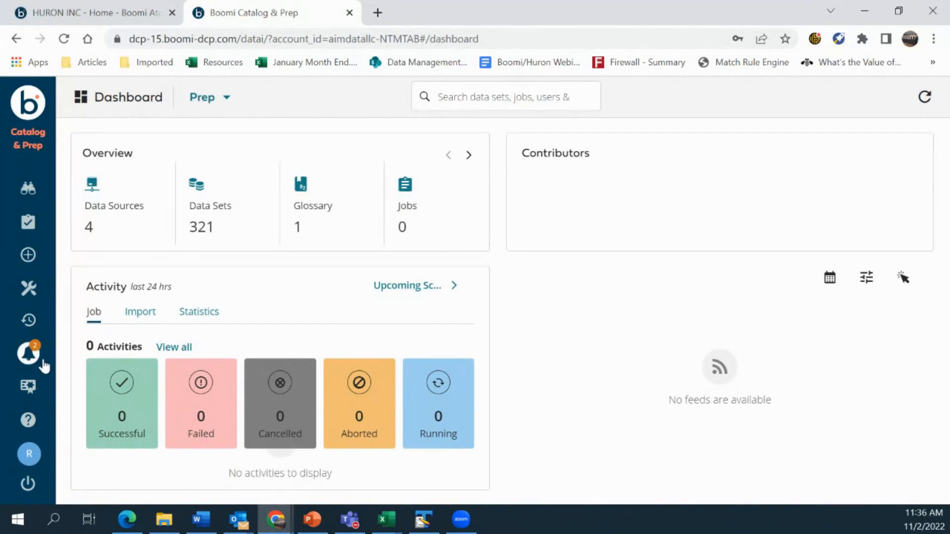
left_click(27, 291)
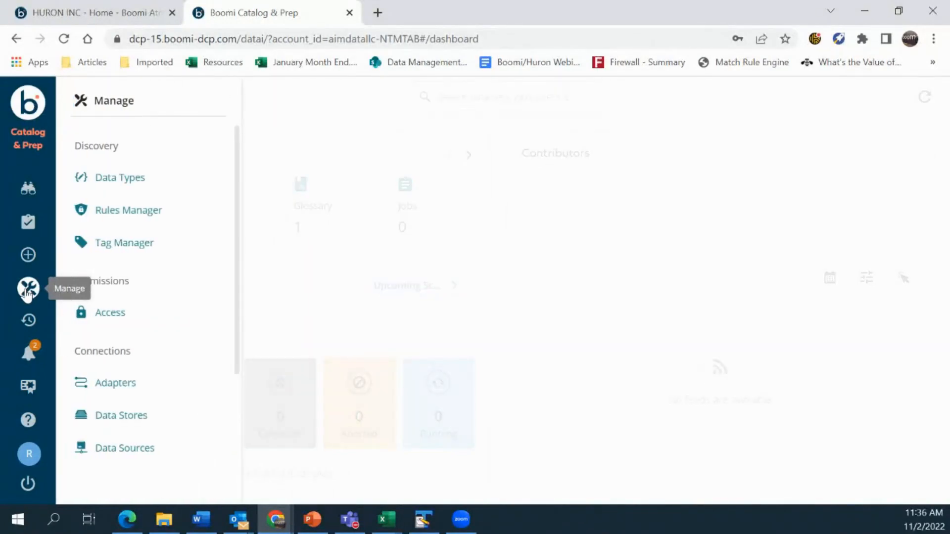
left_click(142, 391)
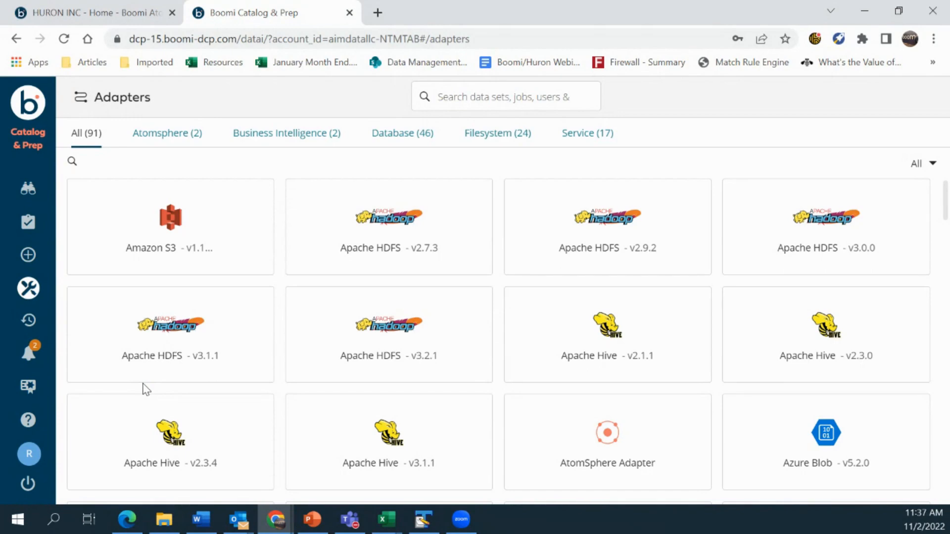
scroll(565, 292, "down", 13)
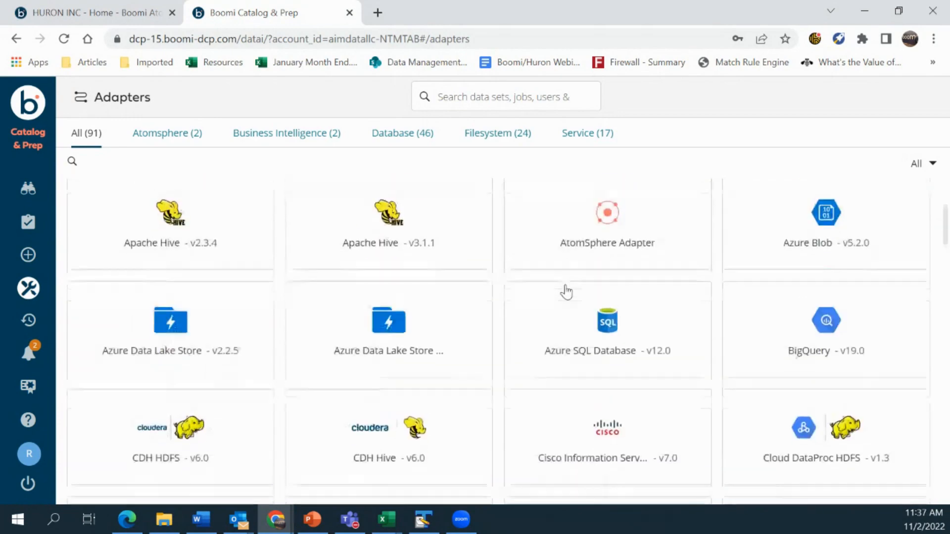
scroll(565, 292, "down", 6)
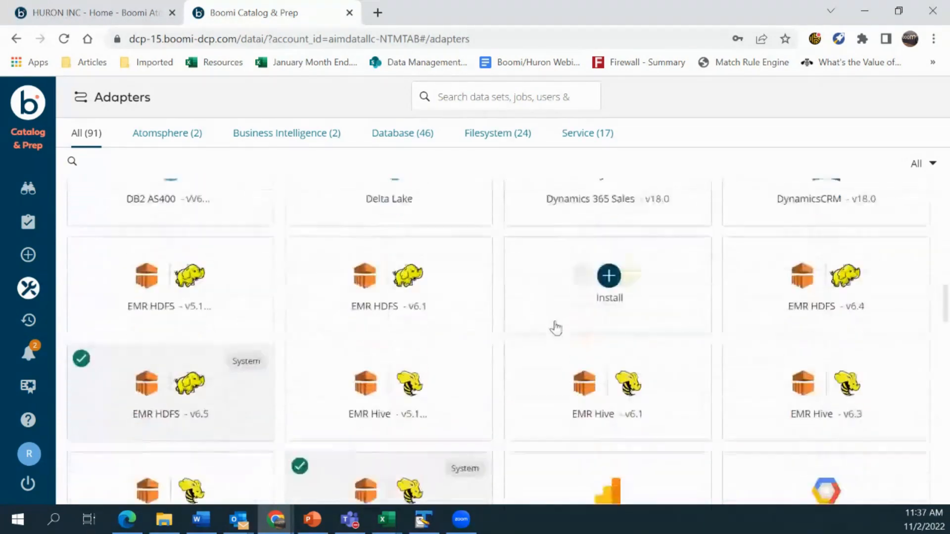
scroll(620, 372, "down", 8)
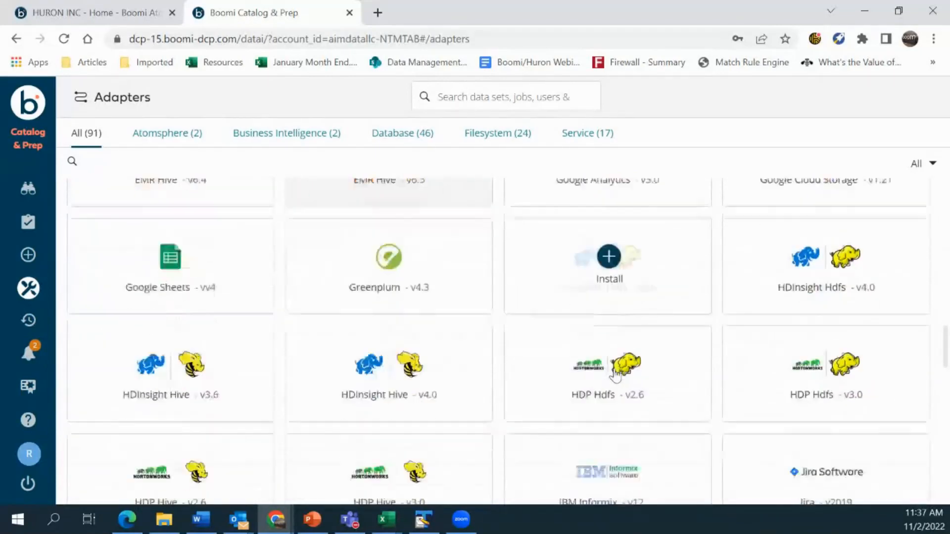
scroll(615, 375, "down", 4)
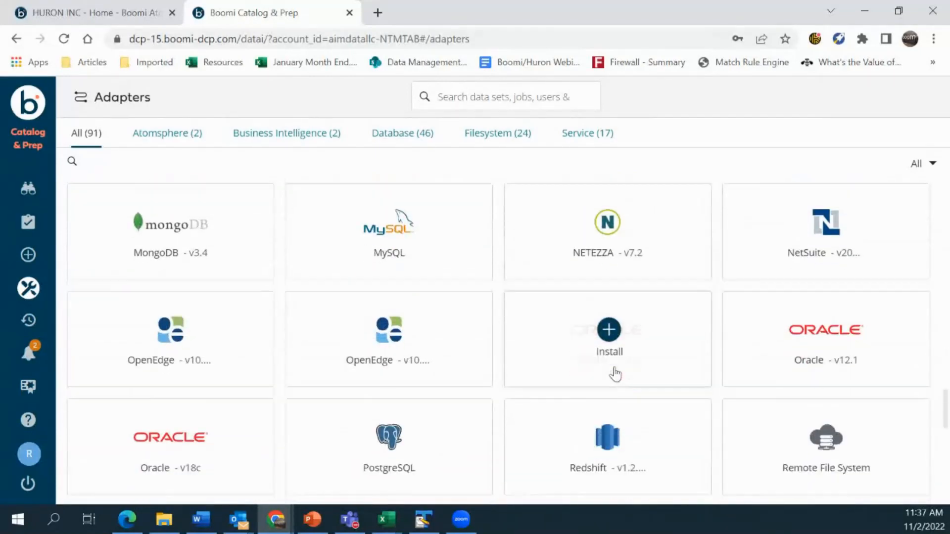
scroll(515, 394, "down", 3)
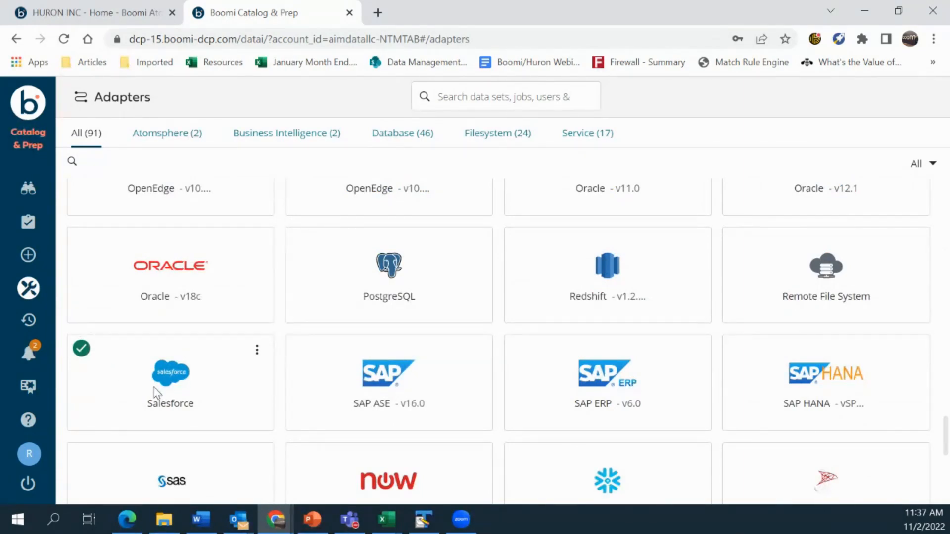
Review the SFDC AIM data store's details from the Data Stores list, closing without saving
left_click(30, 292)
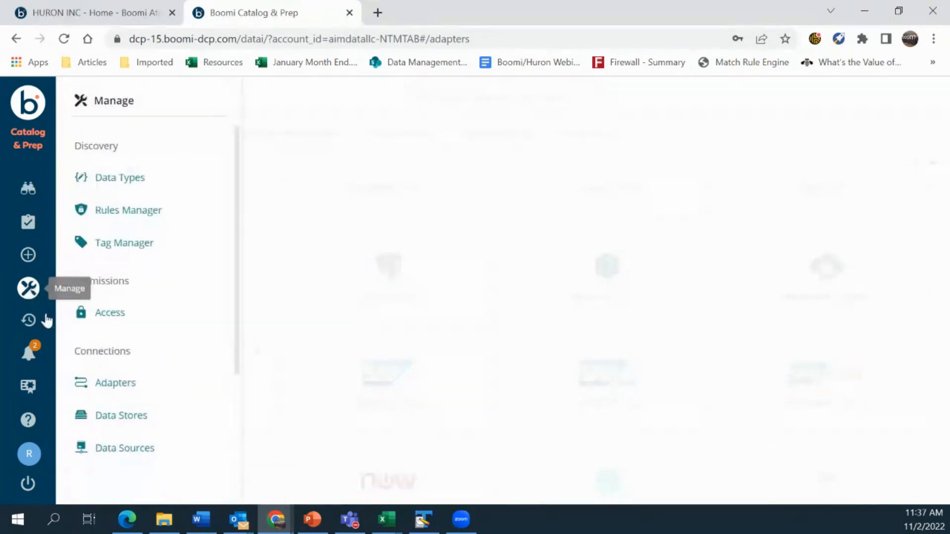
left_click(134, 428)
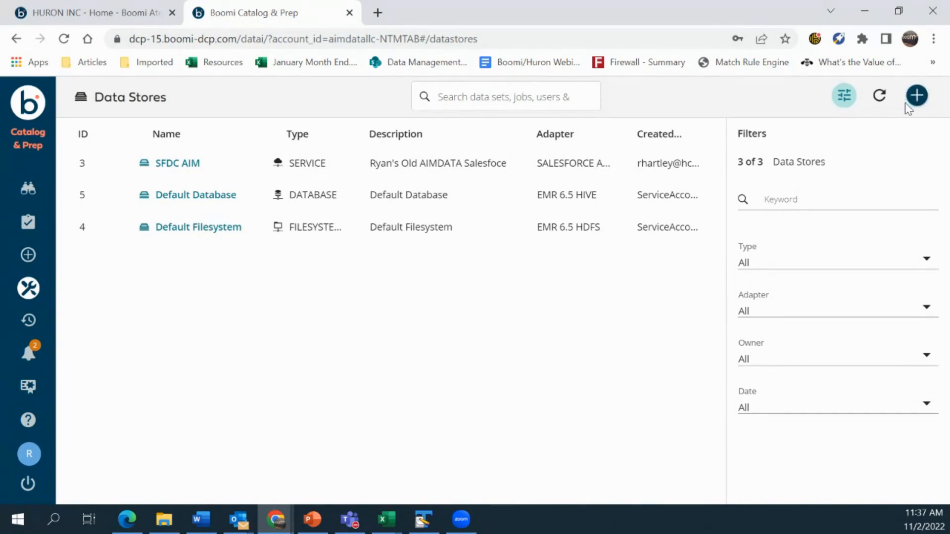
left_click(181, 165)
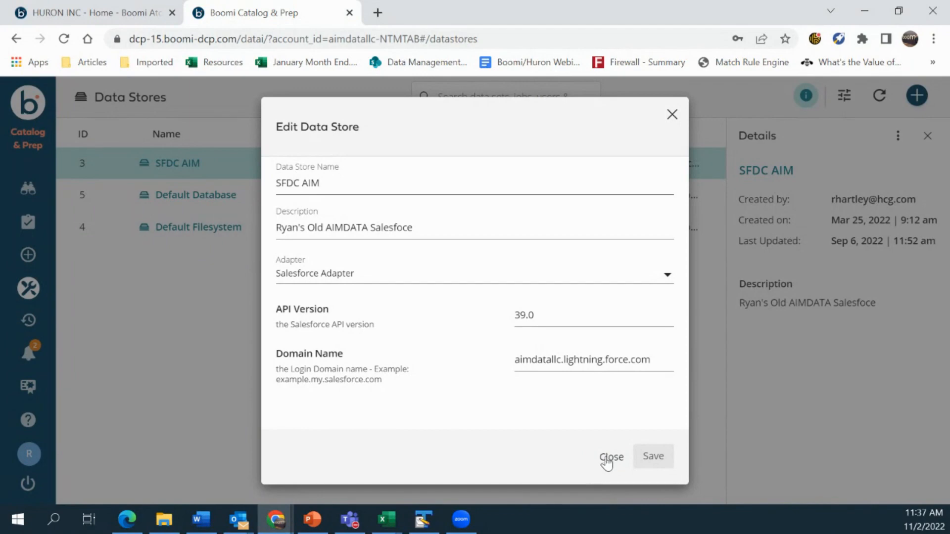
left_click(605, 460)
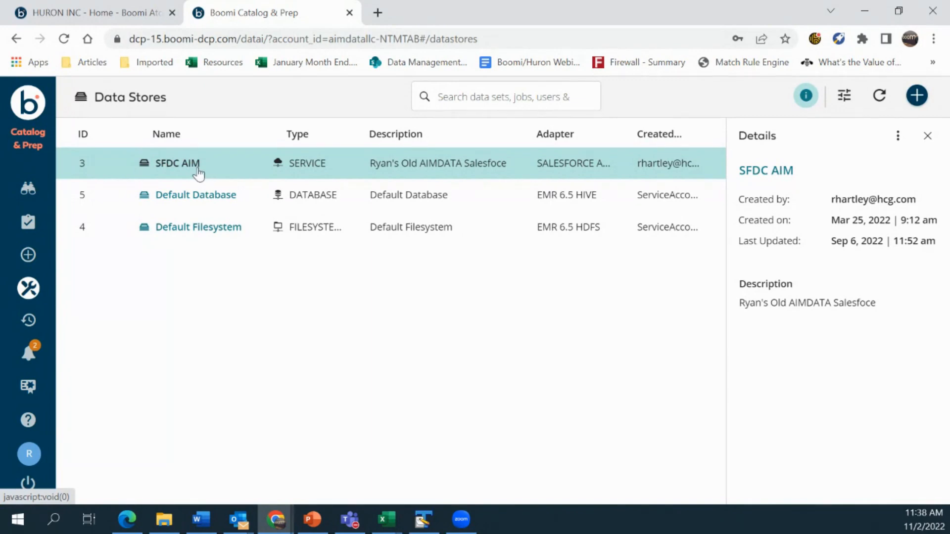
Open the Account data set from the Data Set Explorer list
left_click(29, 189)
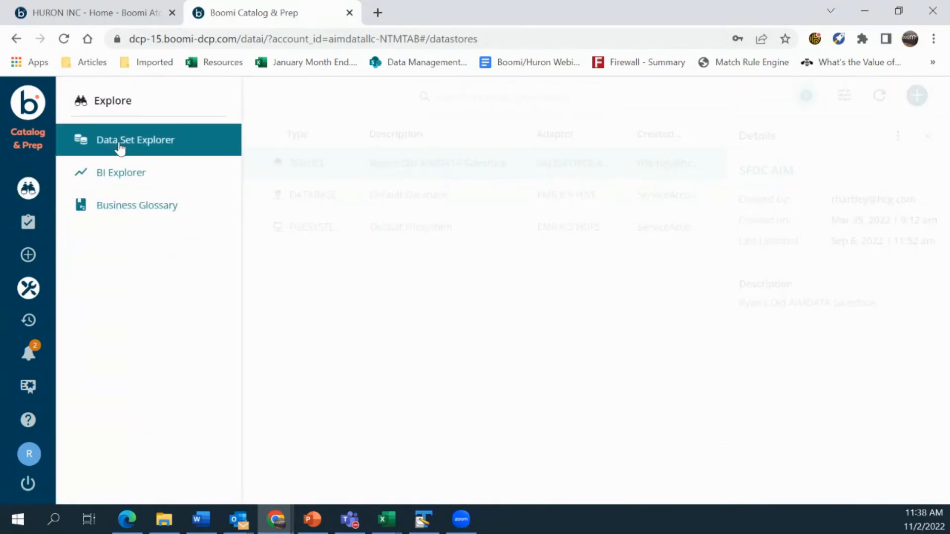
left_click(119, 143)
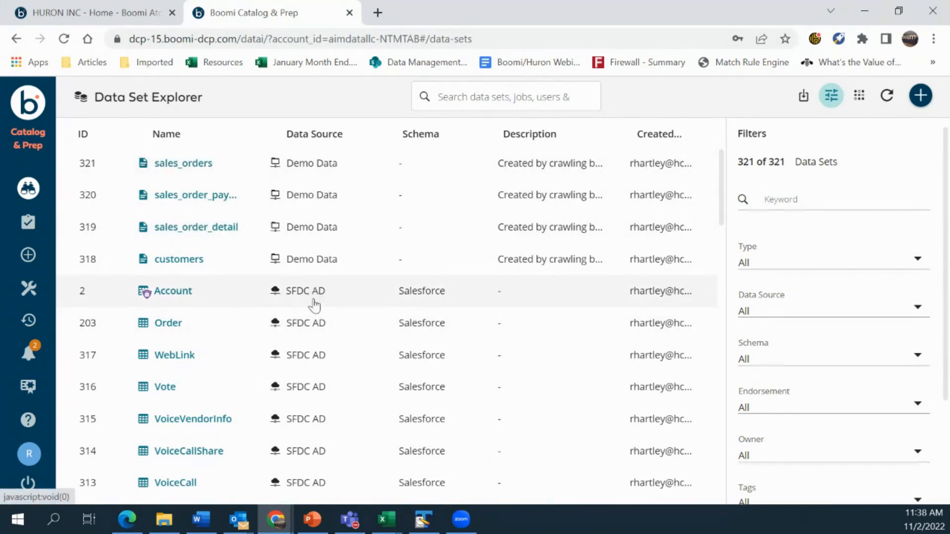
scroll(298, 361, "down", 3)
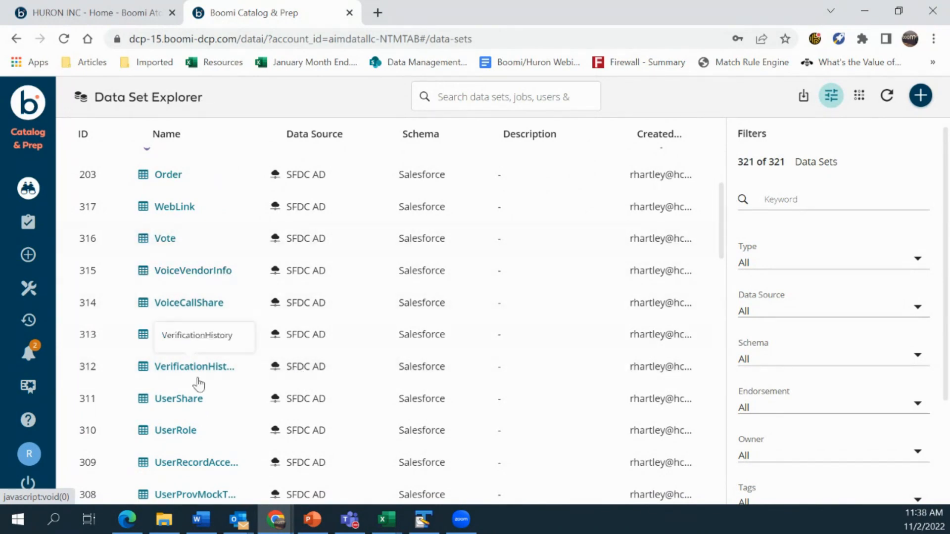
scroll(195, 439, "up", 2)
scroll(197, 440, "up", 2)
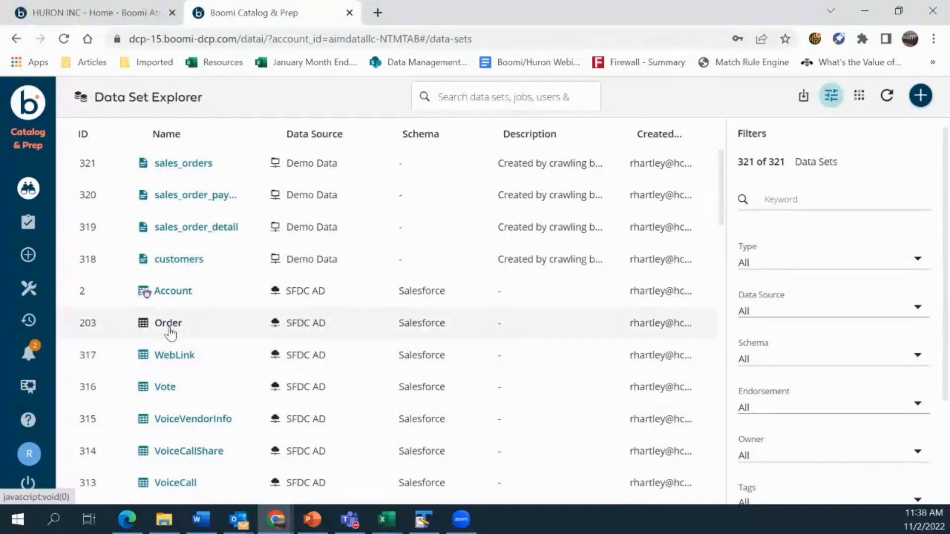
left_click(171, 292)
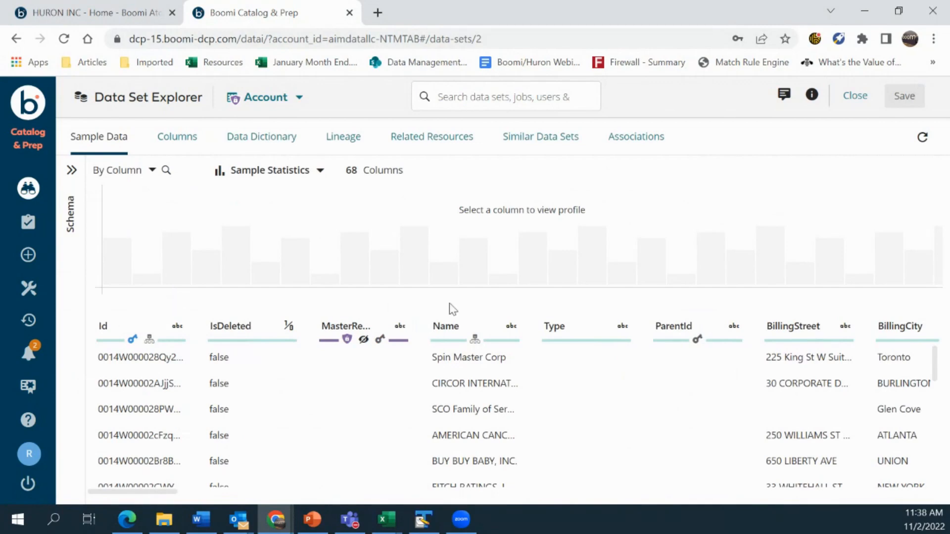
Show the BillingState column's profile in the Columns view (20 values, 16 distinct, 3 nulls)
left_click_drag(150, 497, 186, 499)
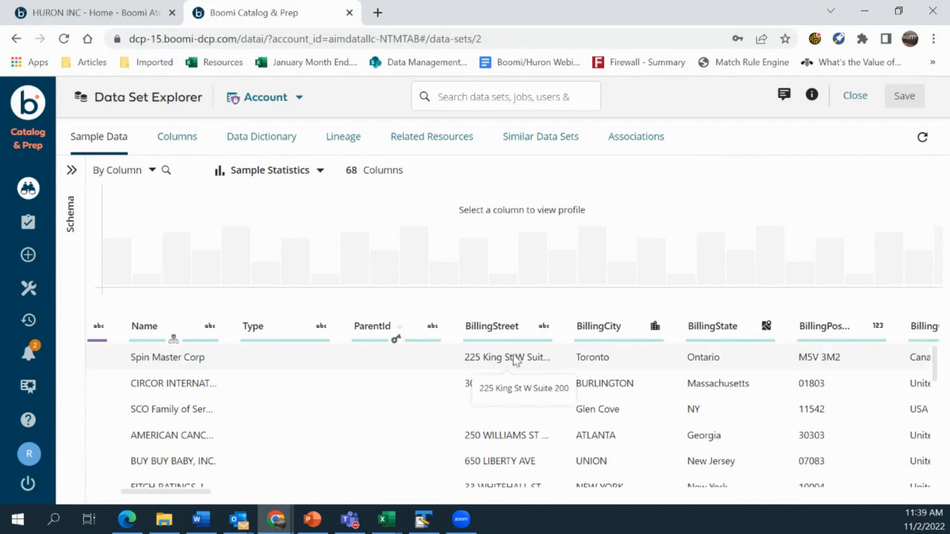
left_click(183, 140)
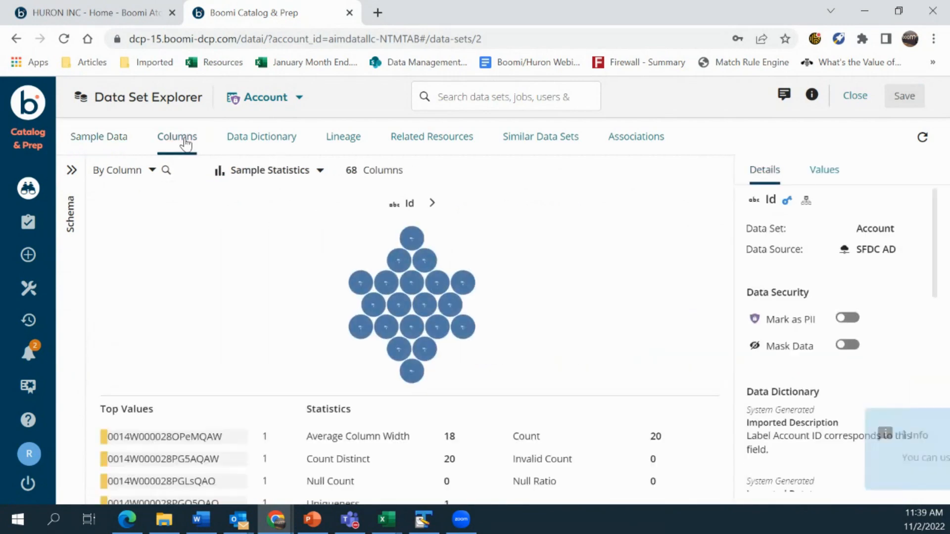
left_click(72, 171)
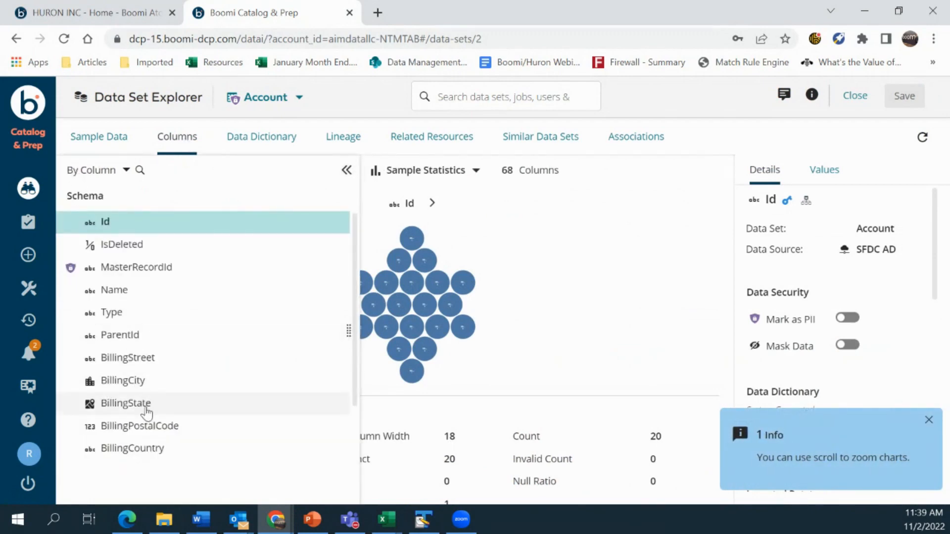
left_click(147, 403)
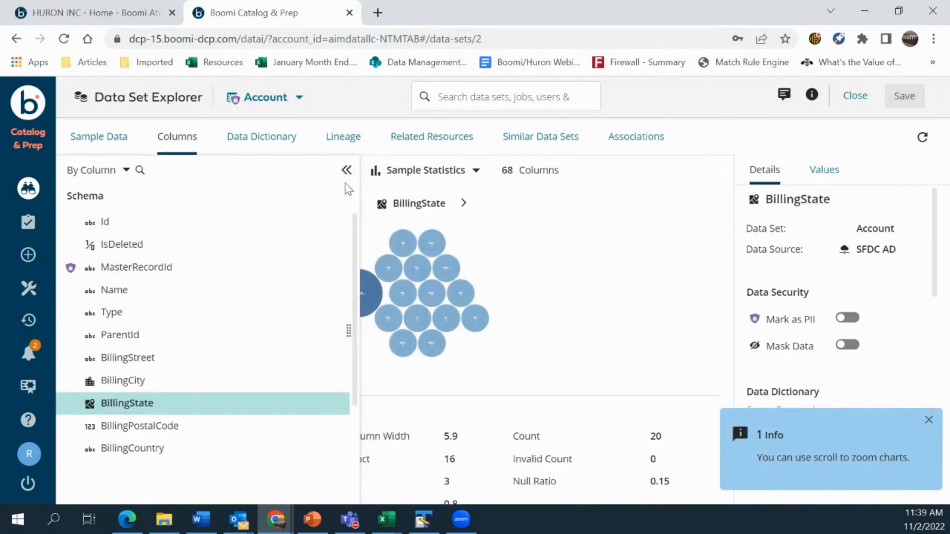
left_click(347, 170)
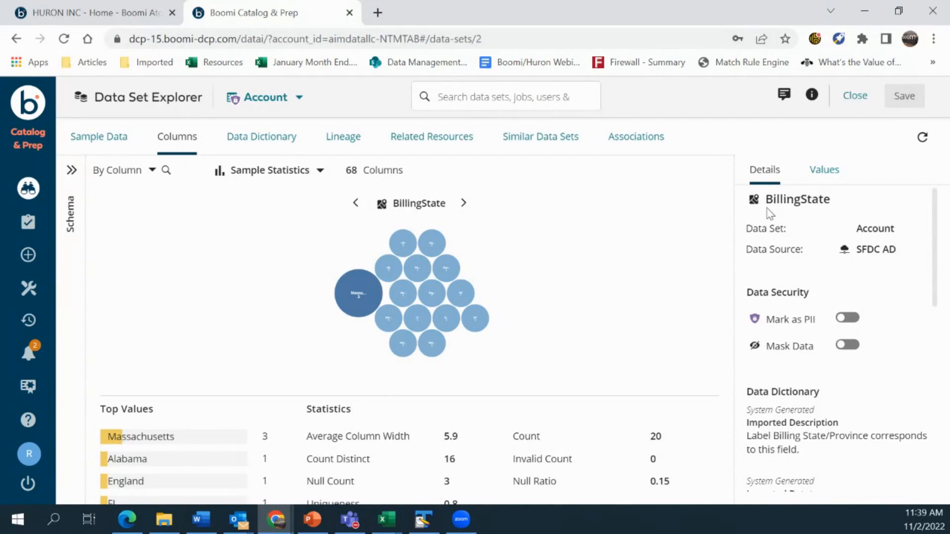
left_click(824, 177)
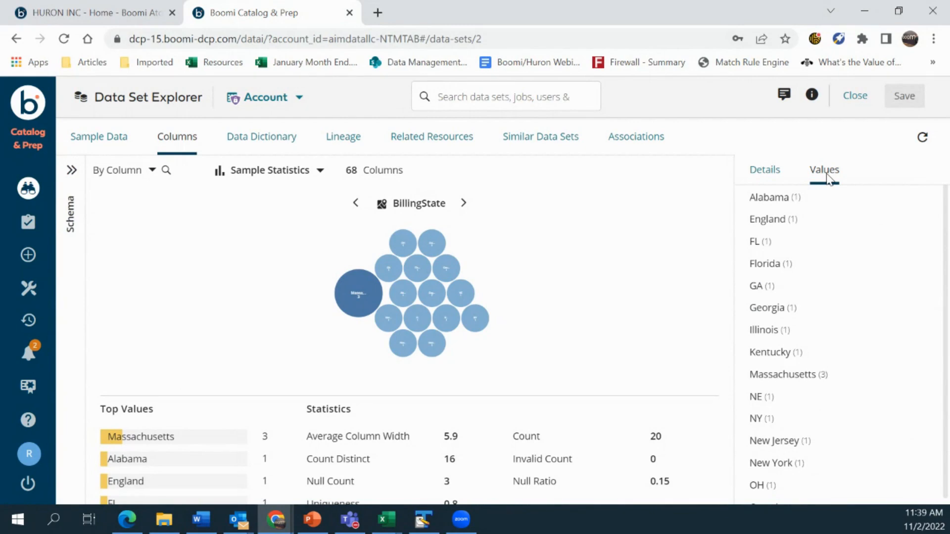
left_click_drag(796, 267, 748, 243)
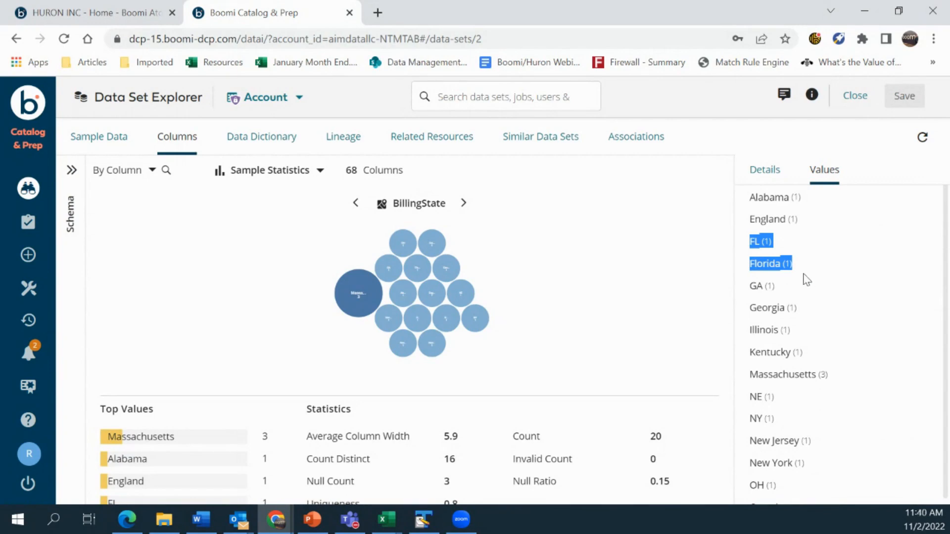
left_click_drag(785, 217, 749, 219)
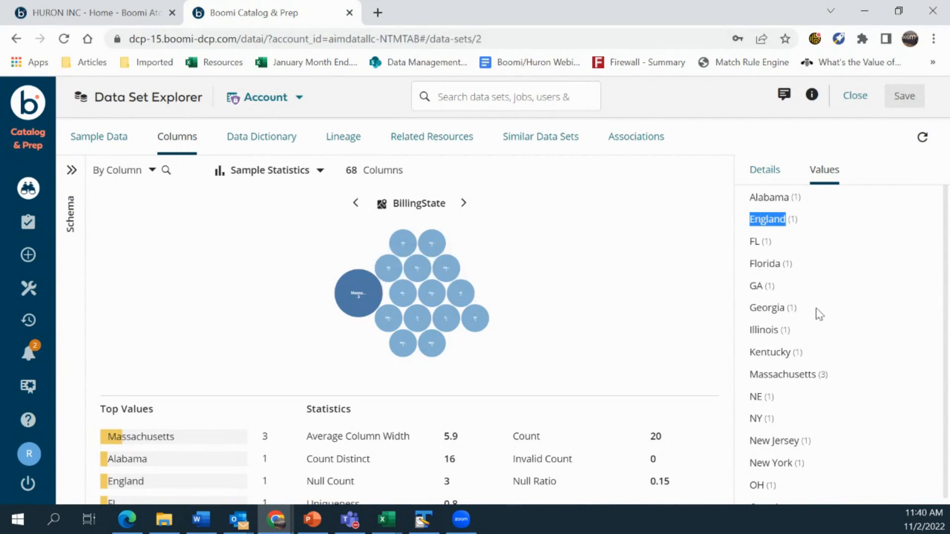
left_click(764, 178)
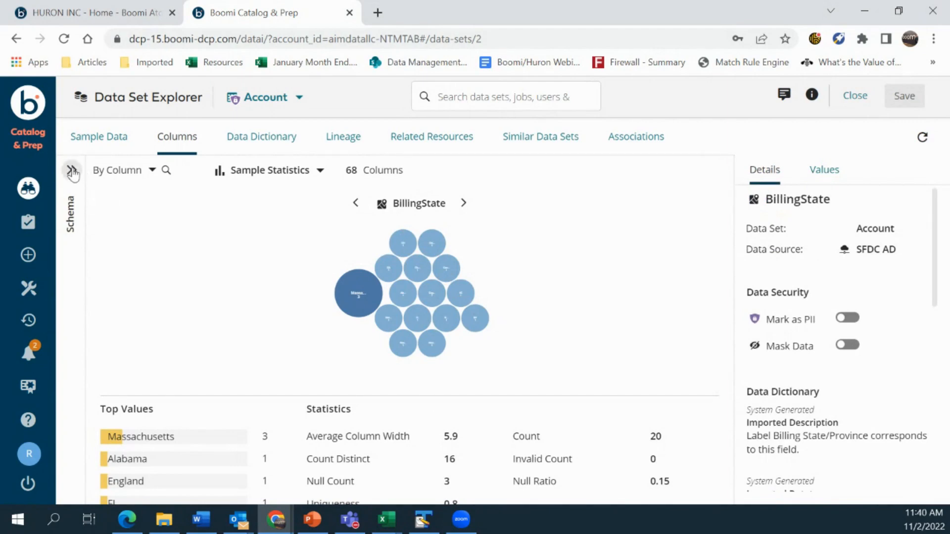
Profile the Id column instead: 20 values, all distinct, no nulls
left_click(71, 171)
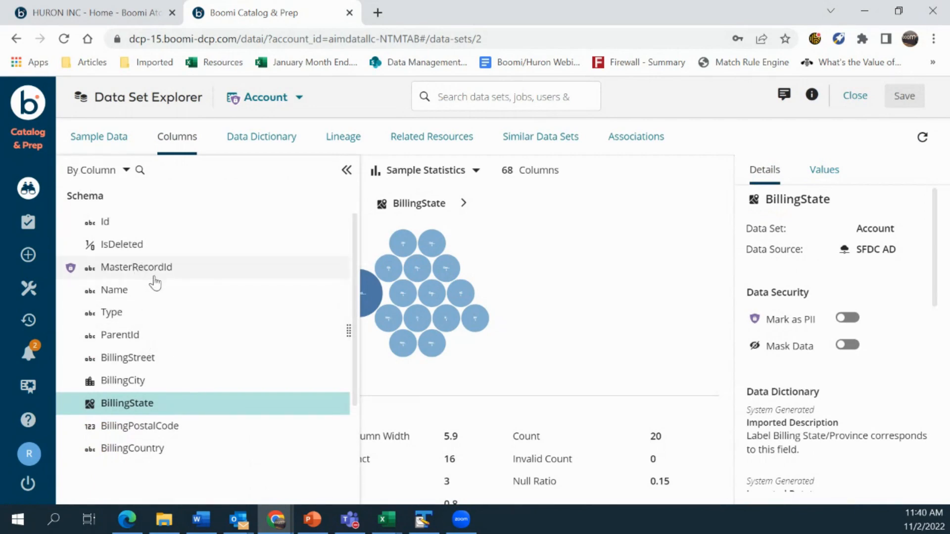
left_click(125, 225)
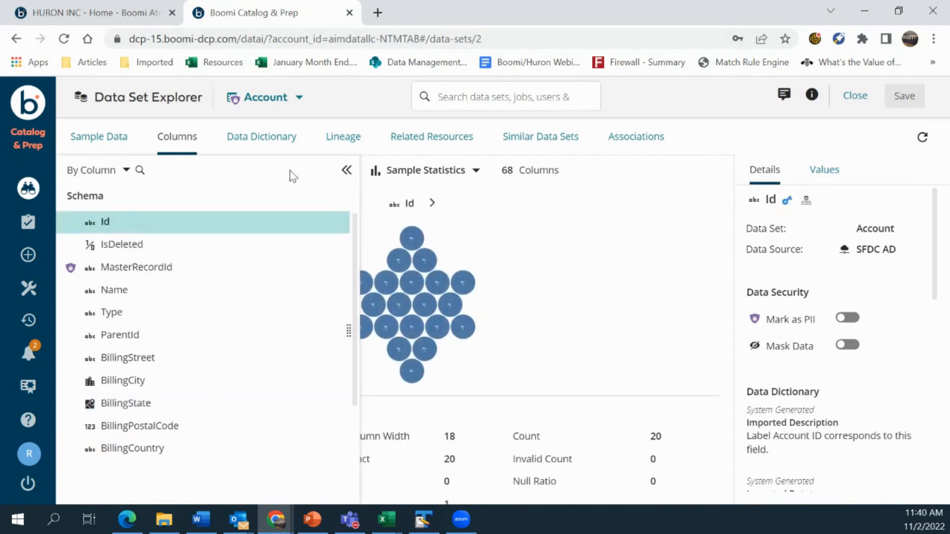
left_click(347, 171)
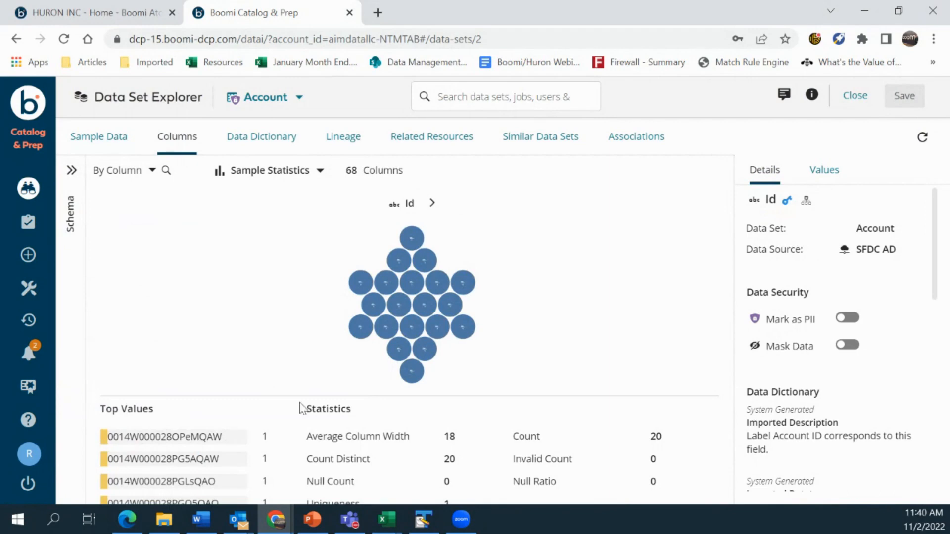
Mark the Id column as PII with a Partial Mask showing only the last 4 characters
left_click(847, 318)
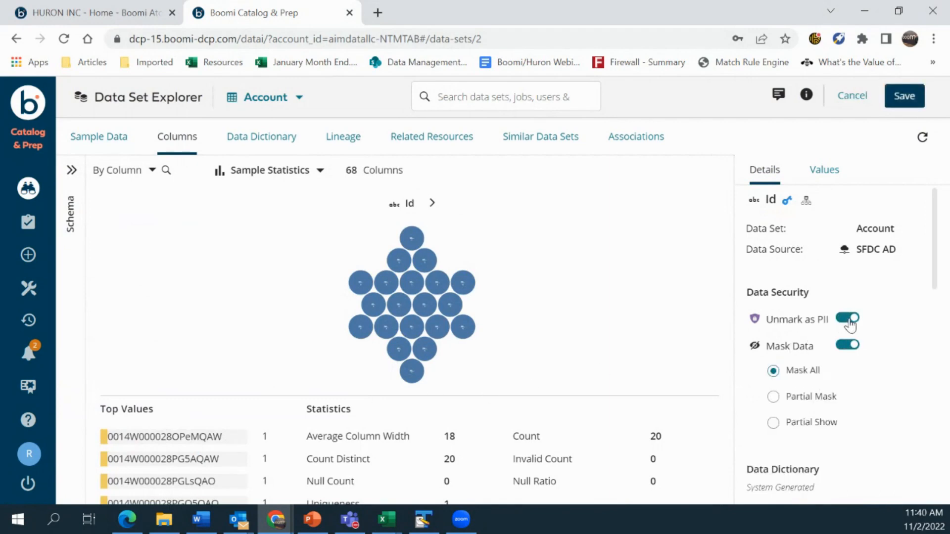
left_click(773, 398)
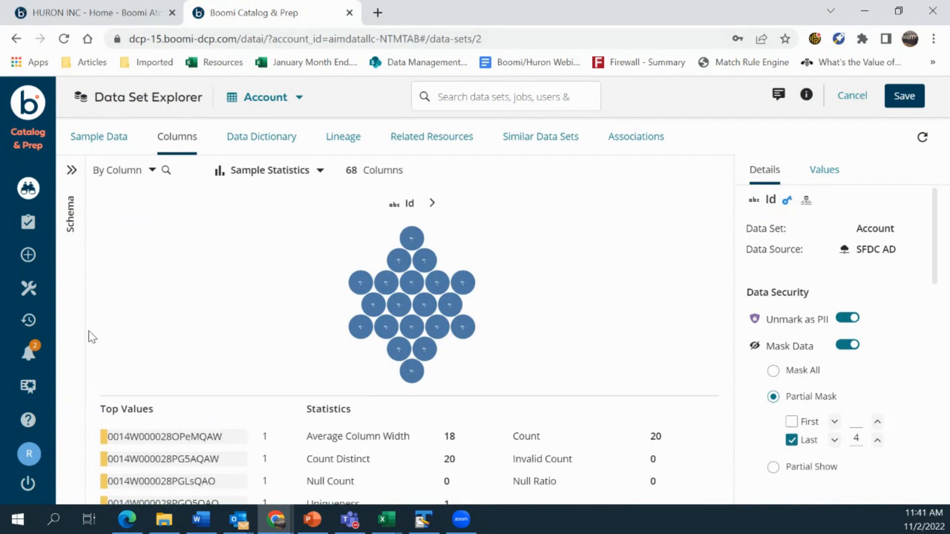
left_click(28, 290)
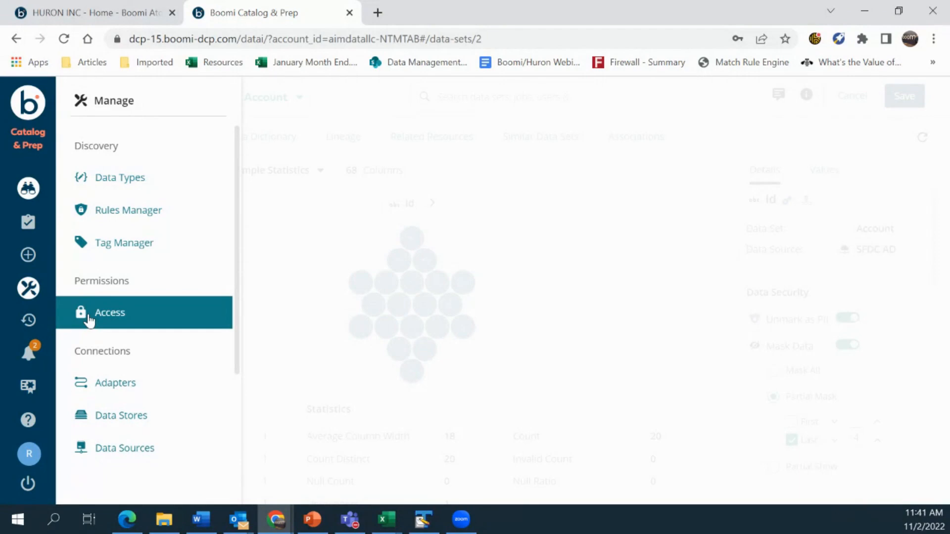
Discard the unsaved data set edits and scroll through the Access page's role permissions table
left_click(140, 321)
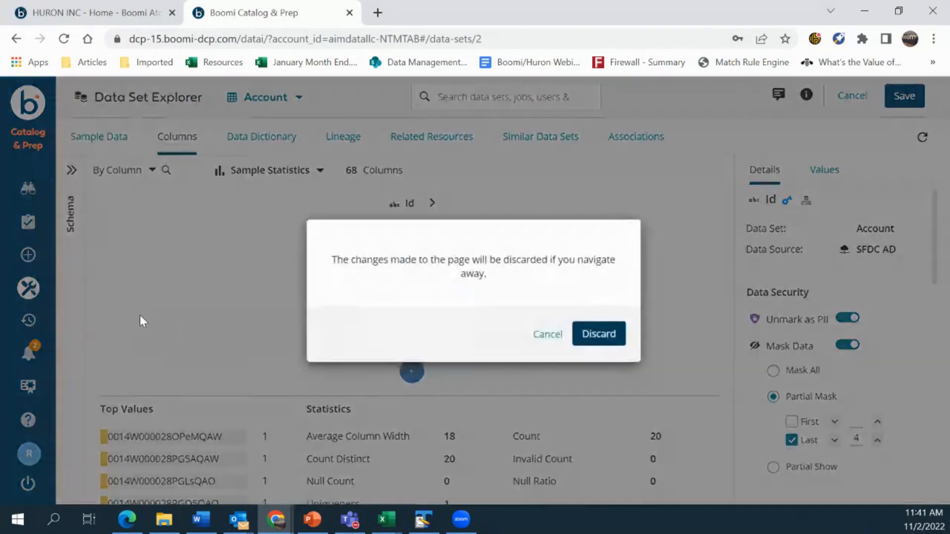
left_click(600, 333)
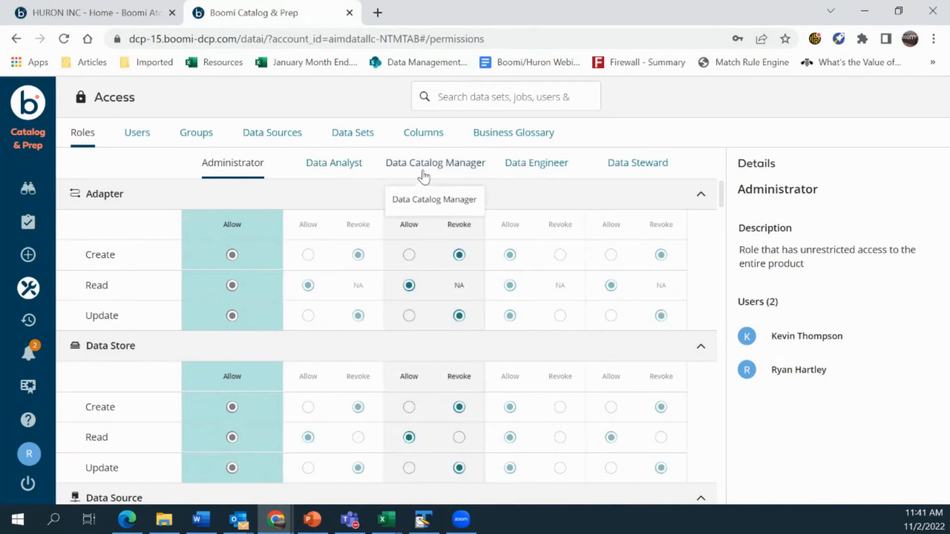
scroll(307, 327, "down", 2)
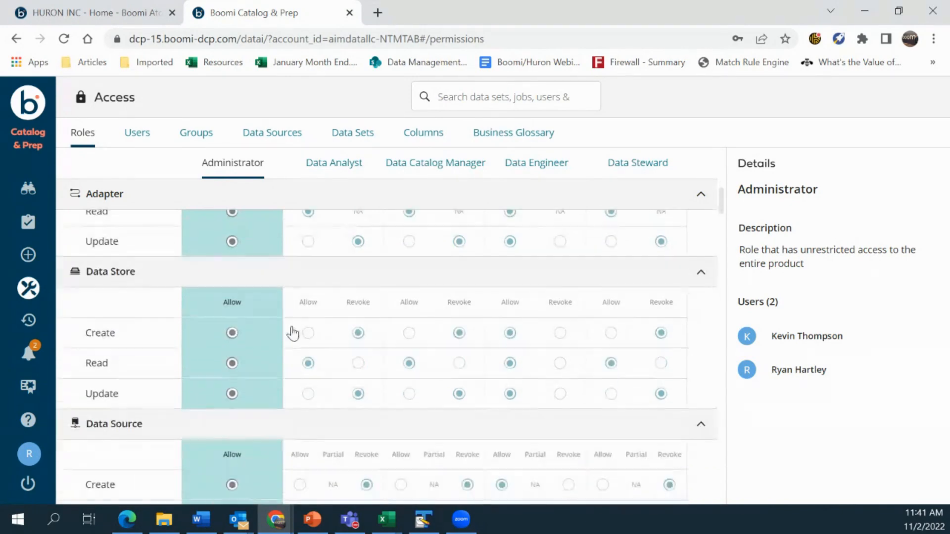
scroll(356, 341, "up", 2)
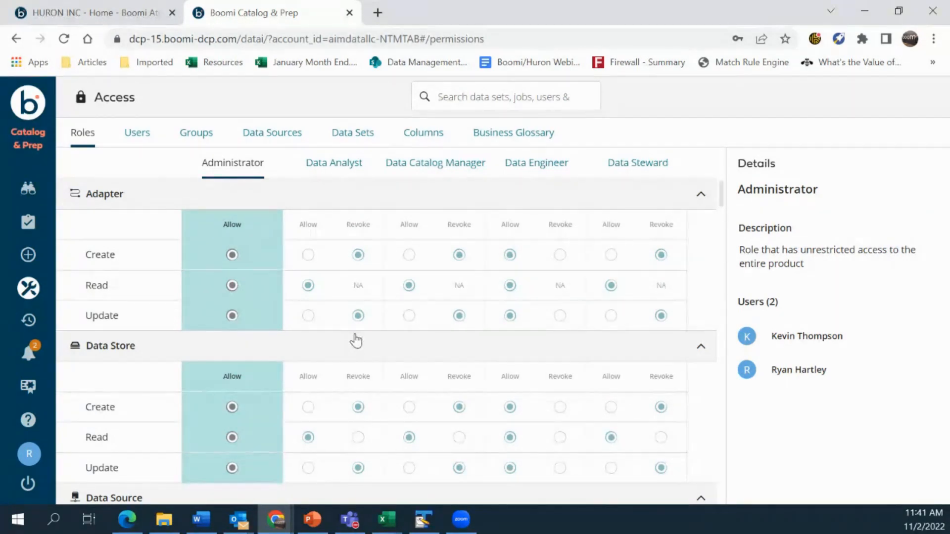
scroll(356, 340, "down", 4)
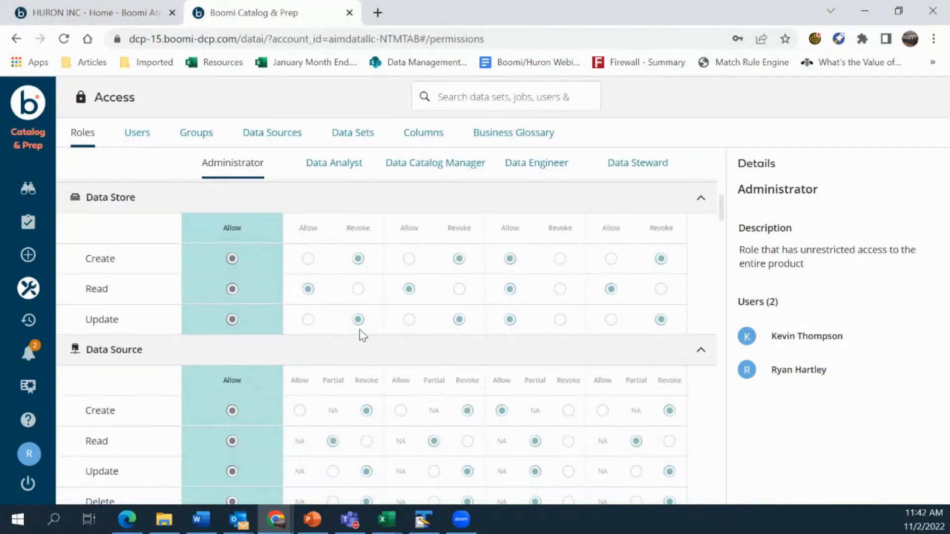
scroll(358, 332, "down", 4)
scroll(460, 325, "down", 10)
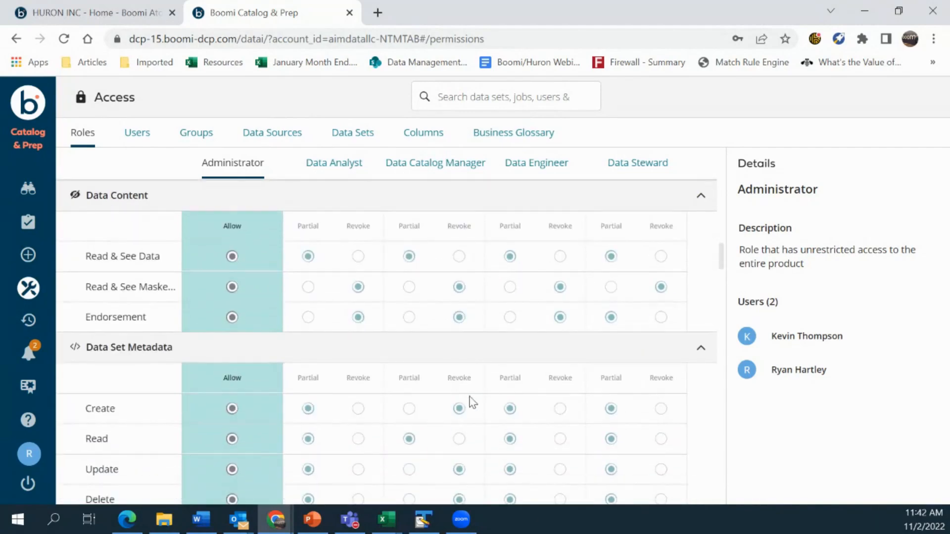
scroll(468, 398, "up", 14)
scroll(434, 391, "up", 4)
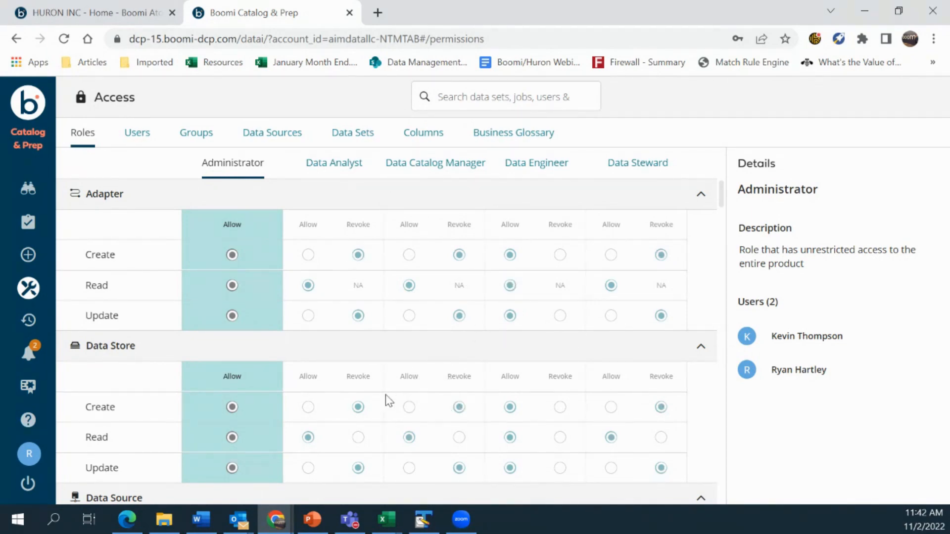
Open the Account data set from the Data Set Explorer and show its Data Dictionary
left_click(35, 187)
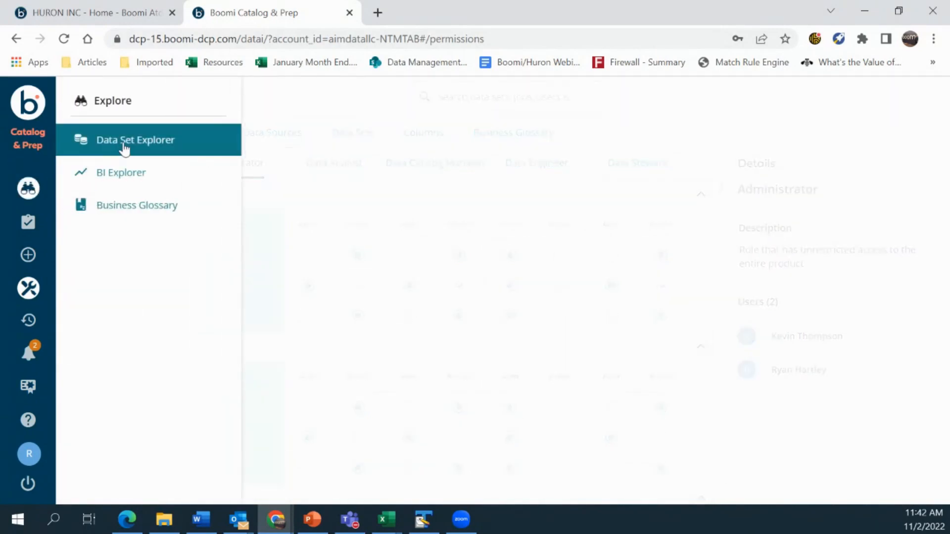
left_click(124, 148)
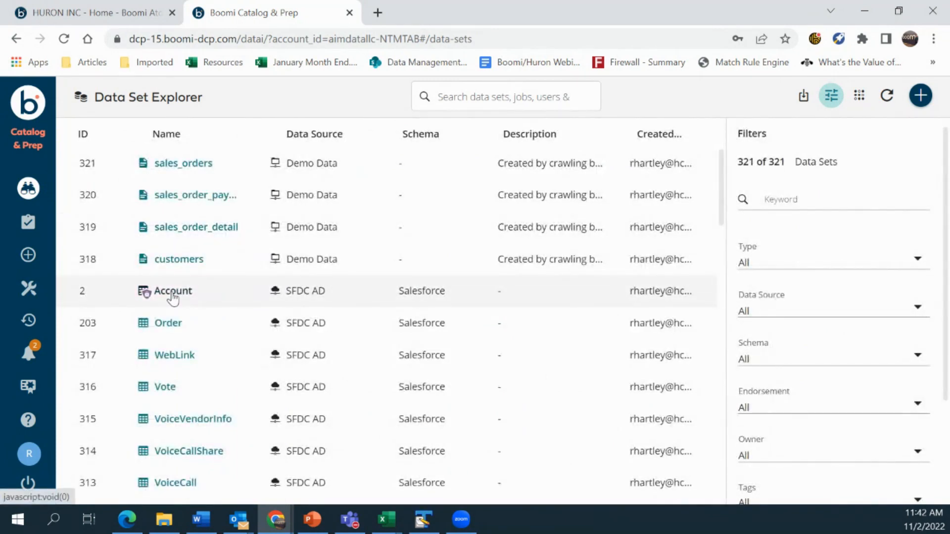
left_click(164, 294)
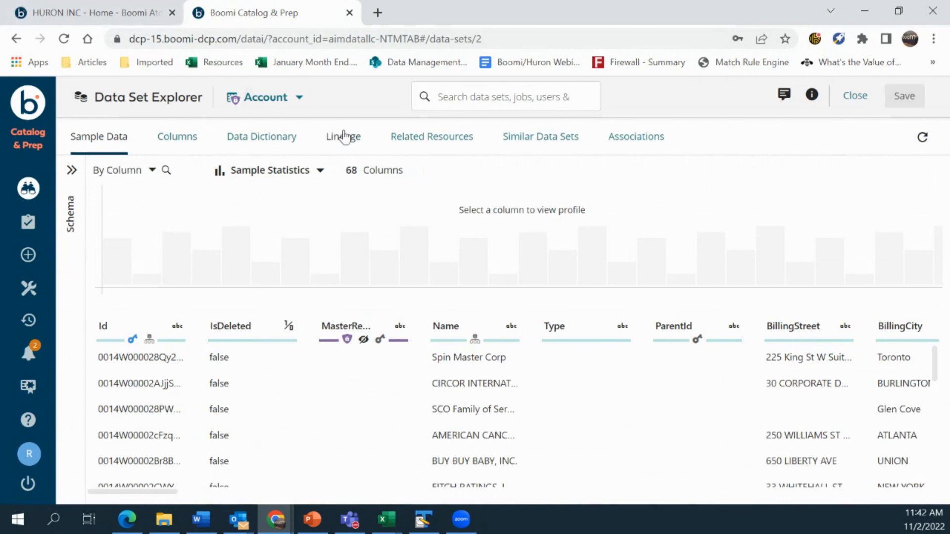
left_click(250, 143)
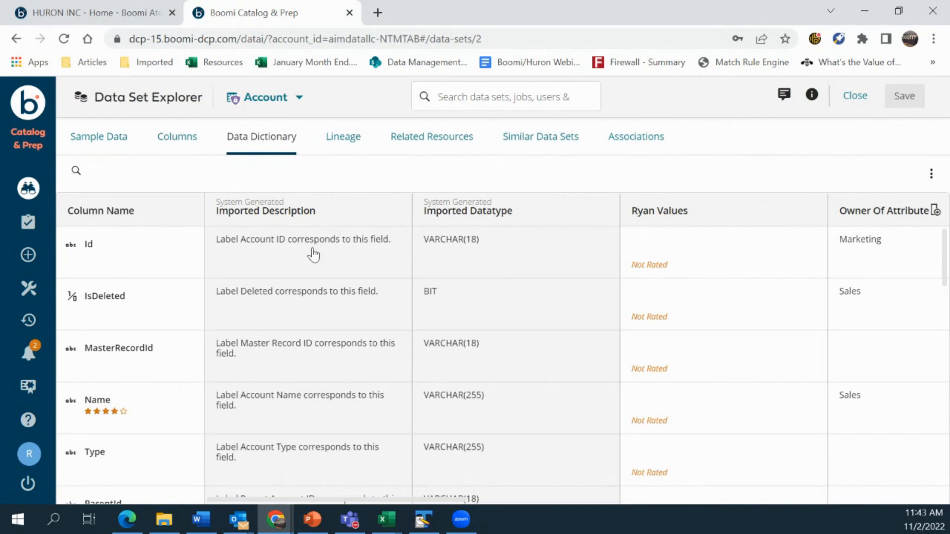
Rate the Name row four stars and add a 'DCP Demo - Who Owner' attribute column
scroll(244, 321, "down", 2)
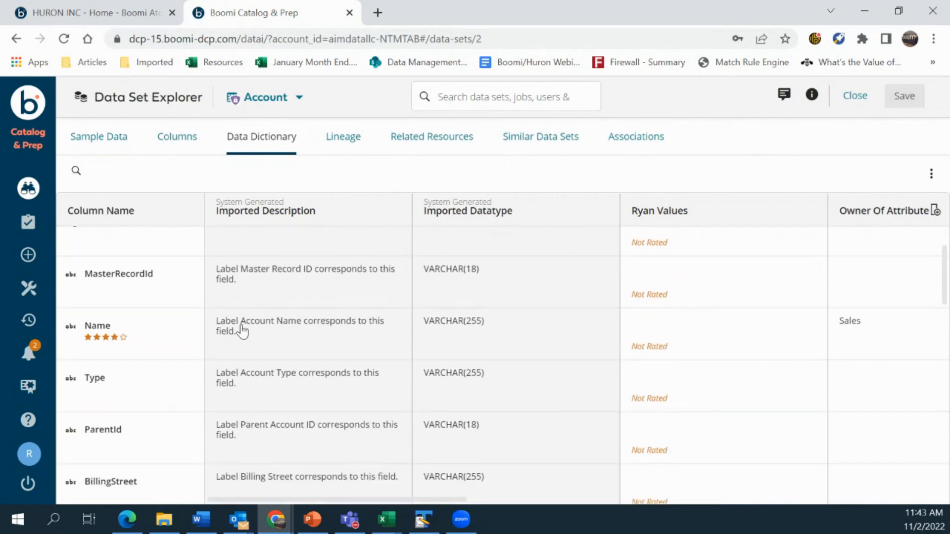
left_click(114, 337)
left_click(935, 210)
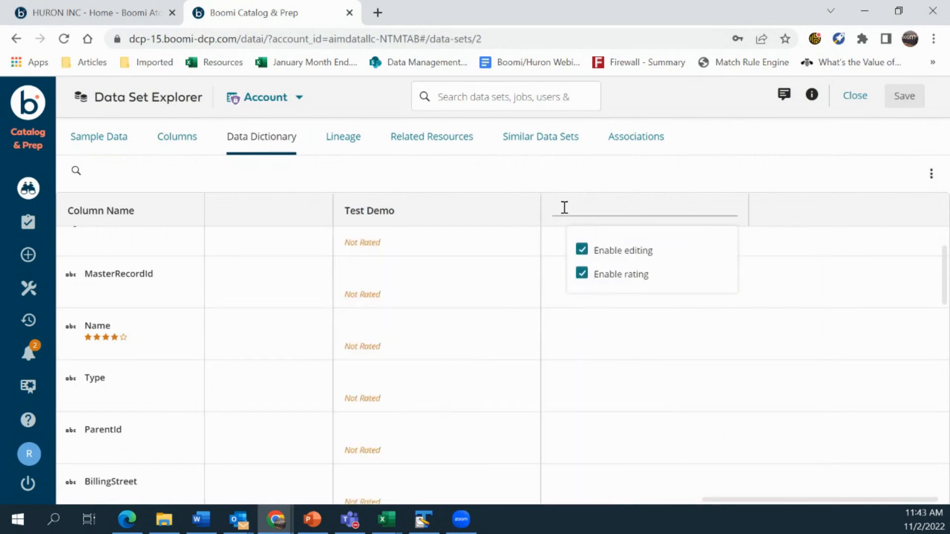
type("DCP D")
type("Demo")
type(" - Who Owner")
key("Return")
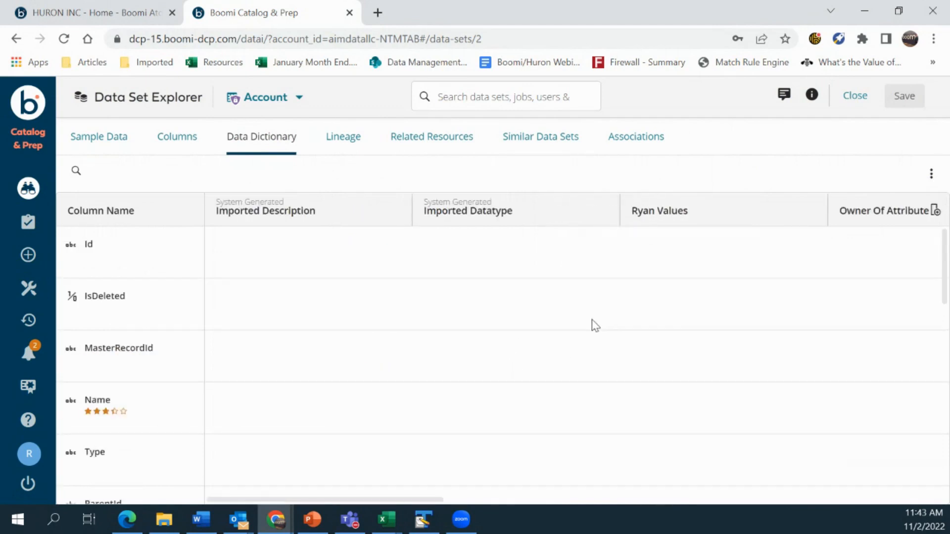
left_click_drag(401, 501, 870, 501)
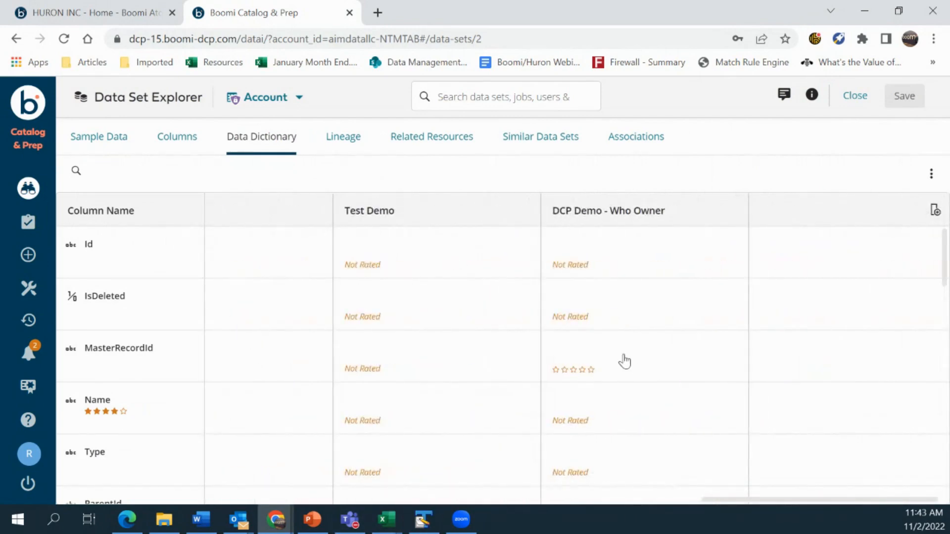
Enter Marketing as the Name row's owner and Sales as the Type row's owner
left_click(569, 398)
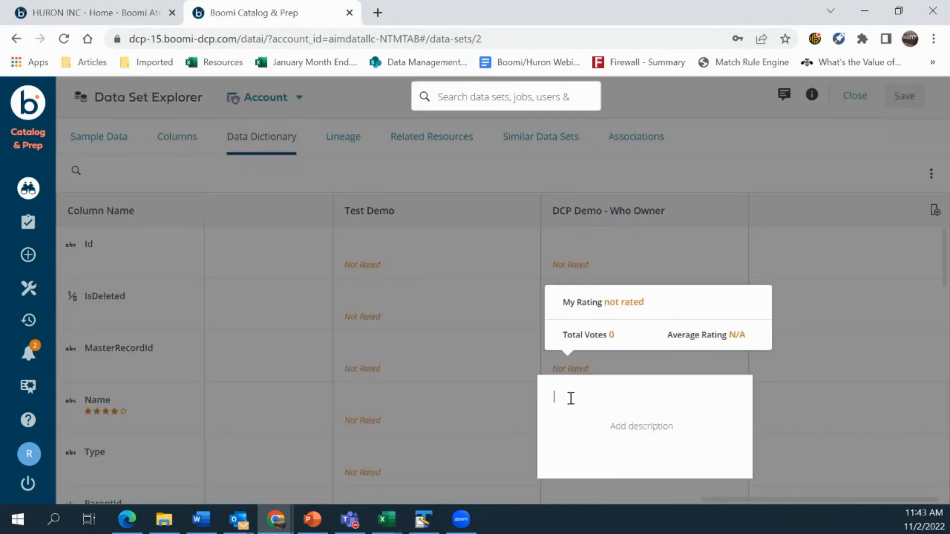
type("Marketing")
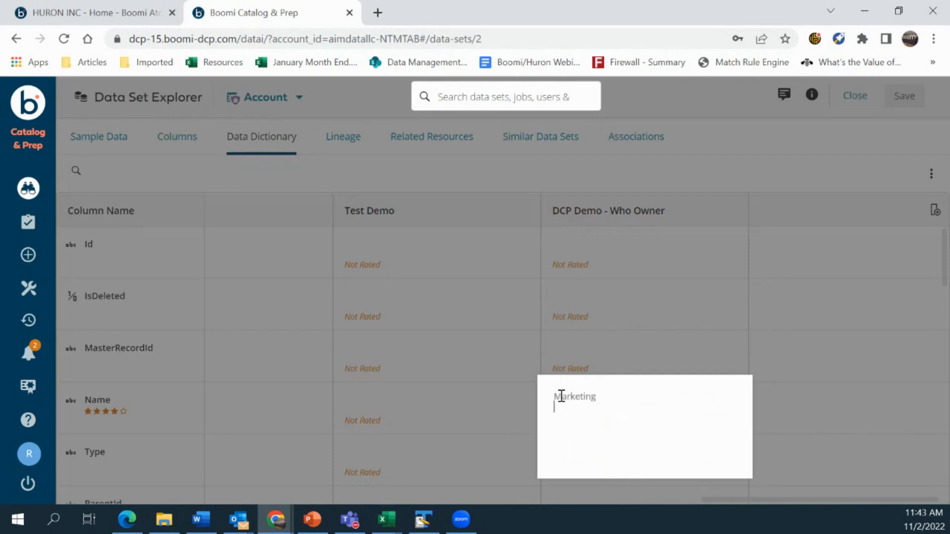
left_click(778, 345)
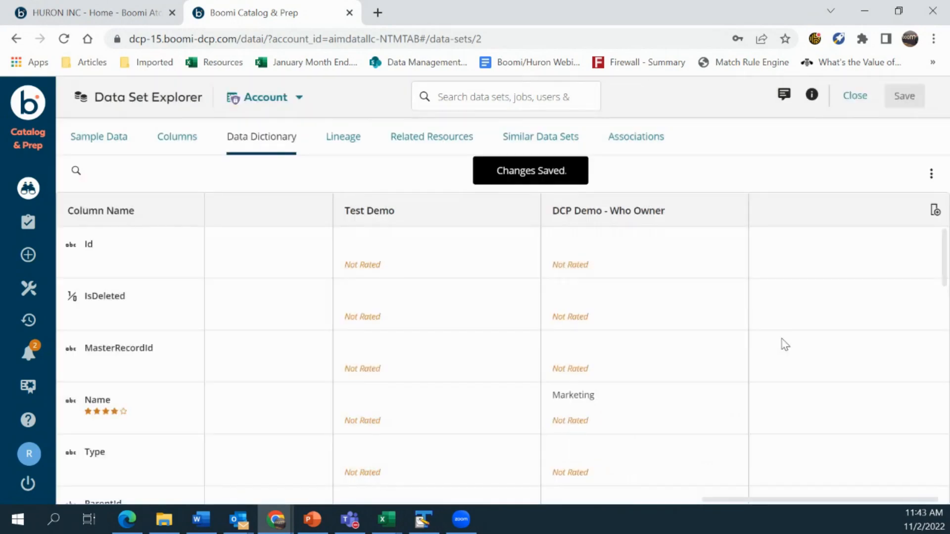
left_click(572, 449)
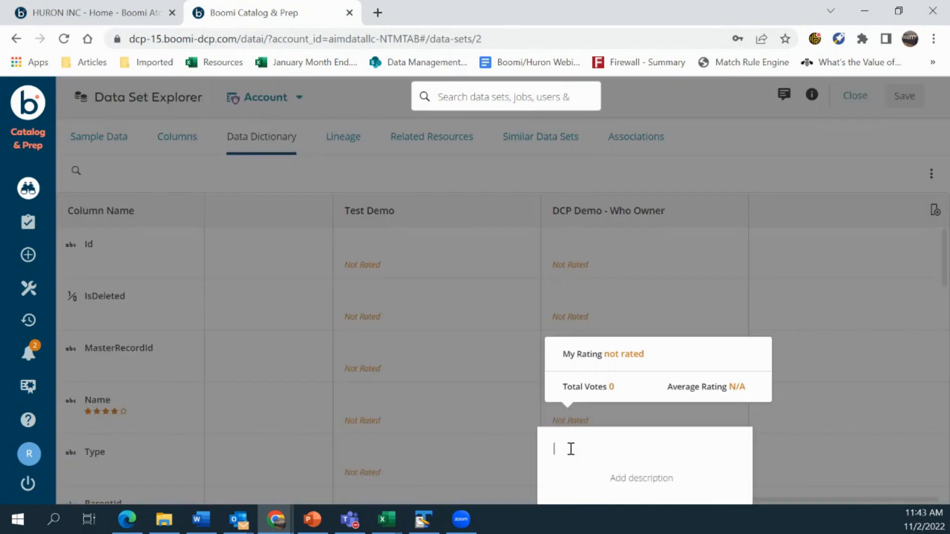
type("S")
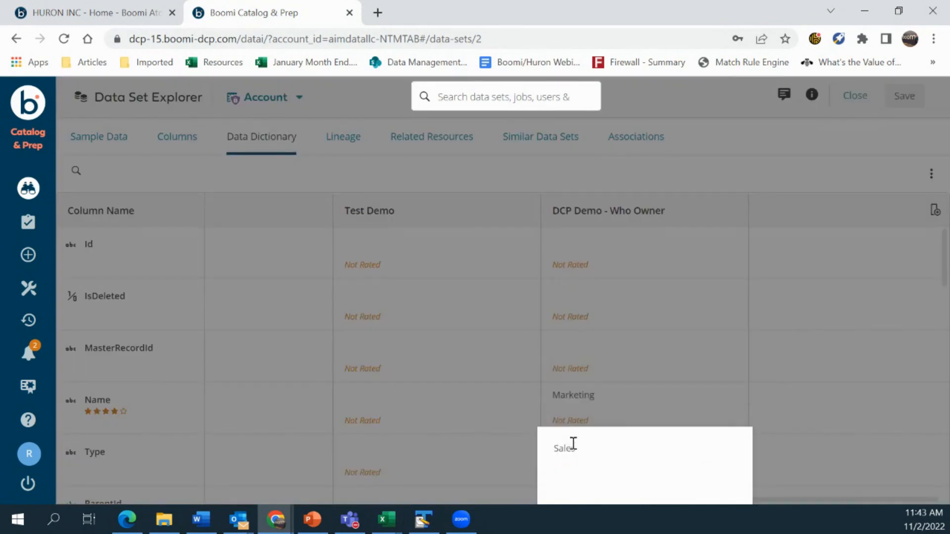
type("ales")
left_click(793, 336)
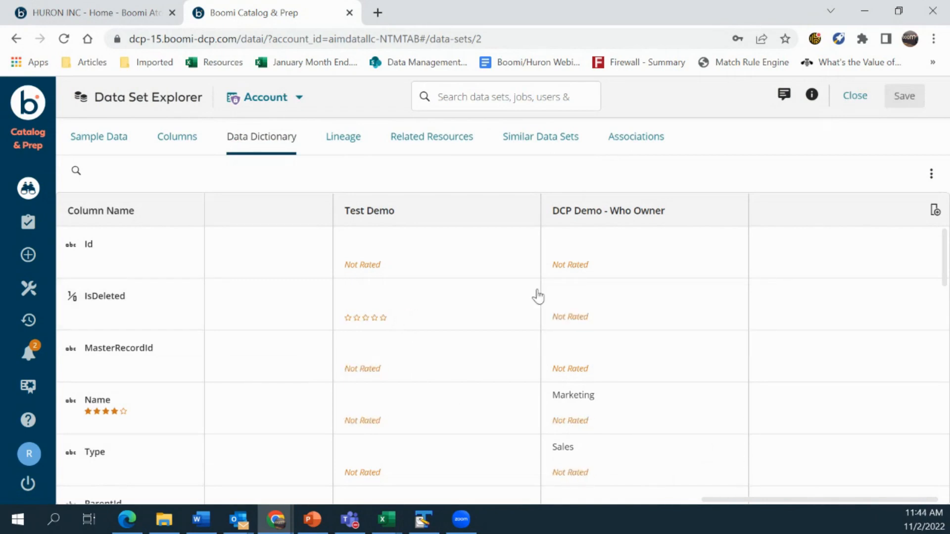
Enter a user name as the IsDeleted row's owner and close the Account data set
left_click(583, 293)
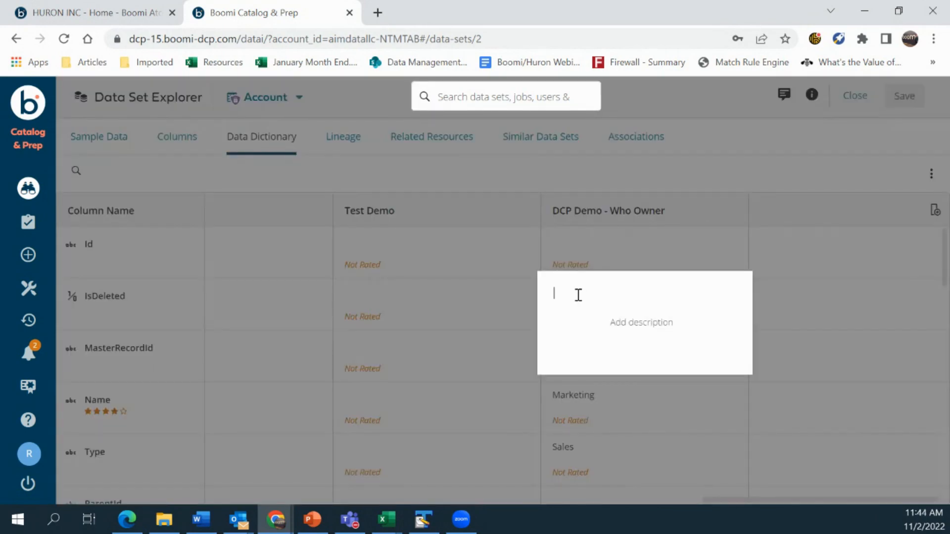
left_click(795, 308)
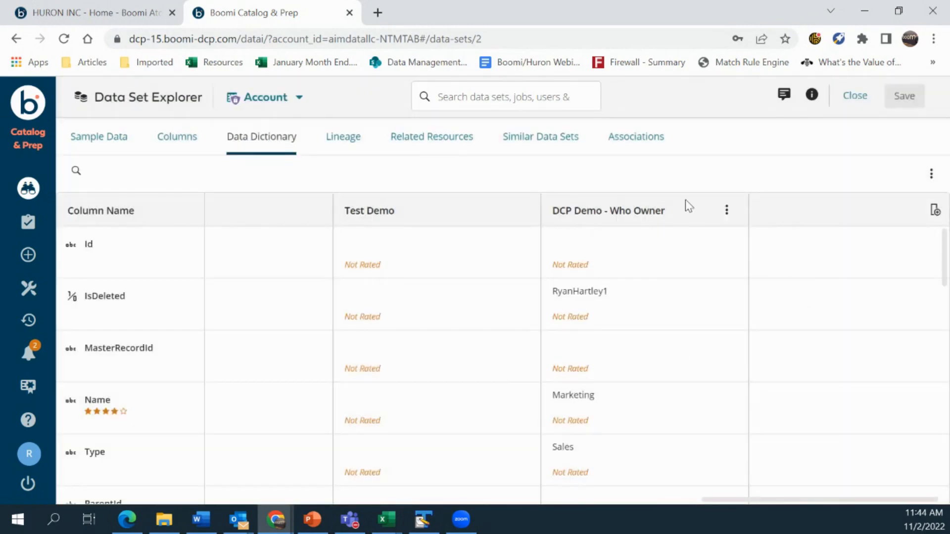
left_click(855, 96)
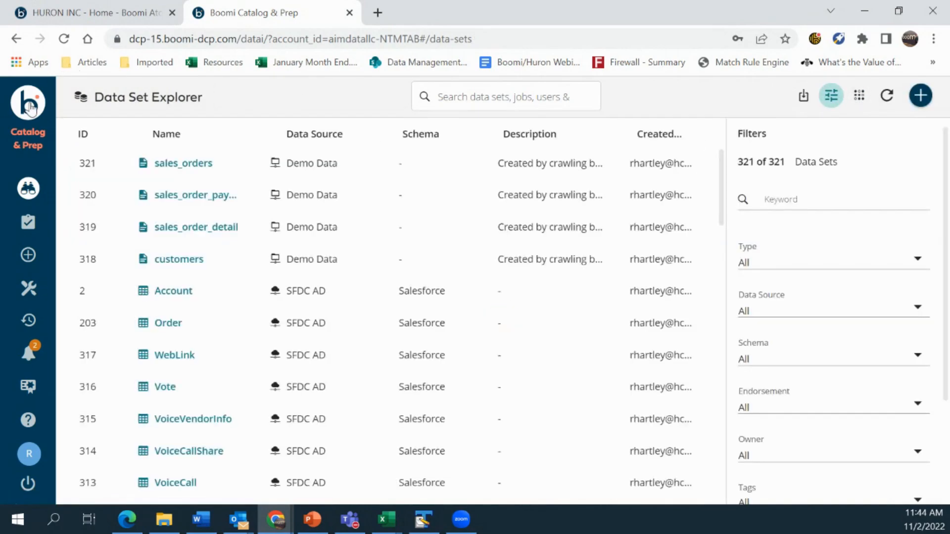
Search the catalog for the owner's user name and list Data Dictionary matches, showing Account's IsDeleted column
left_click(82, 101)
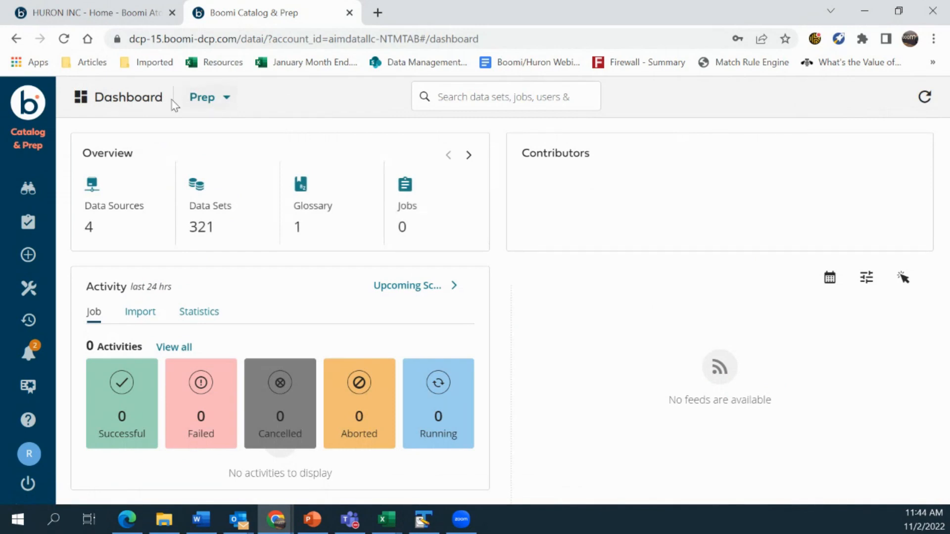
left_click(464, 97)
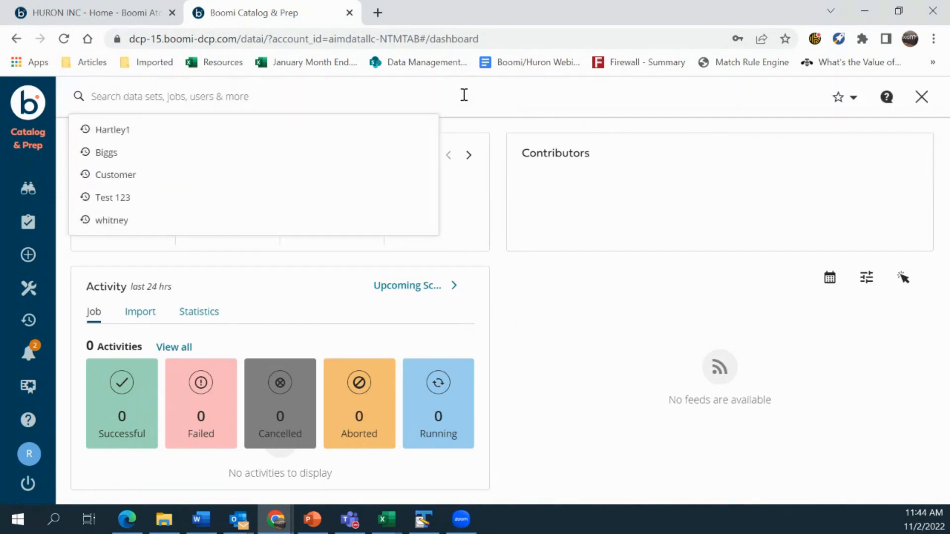
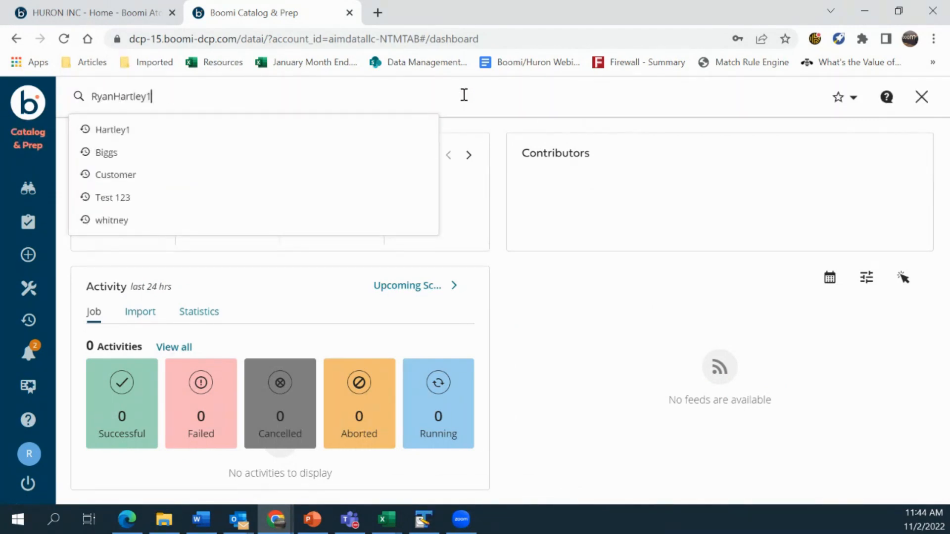
key("Return")
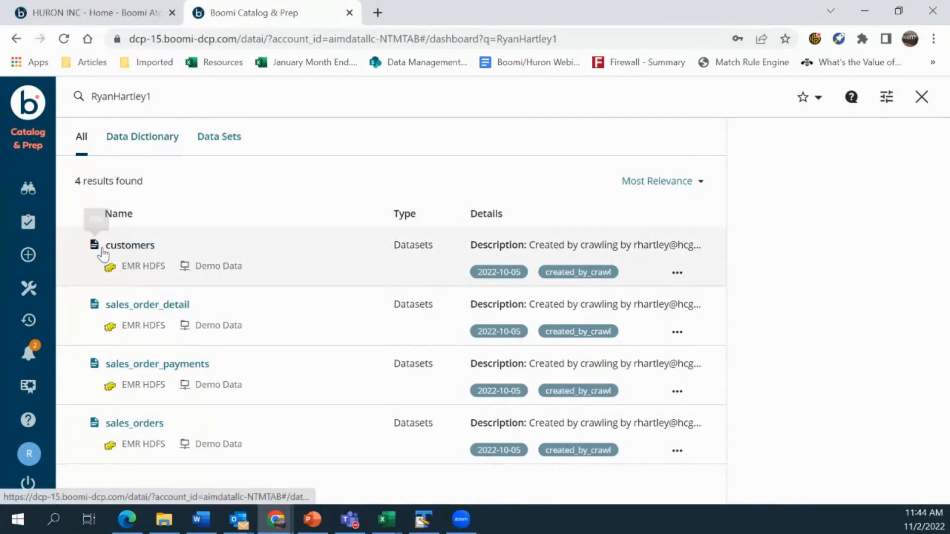
left_click(128, 138)
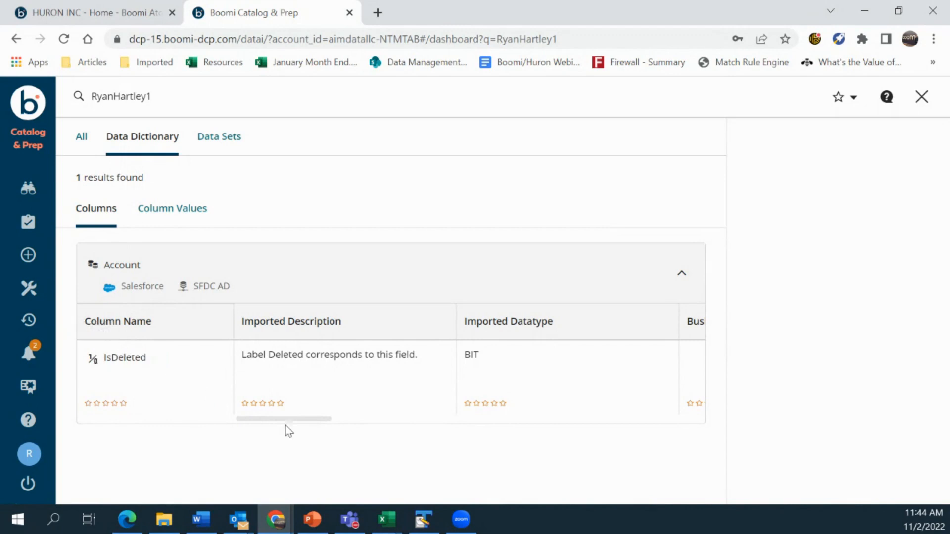
left_click_drag(288, 419, 667, 432)
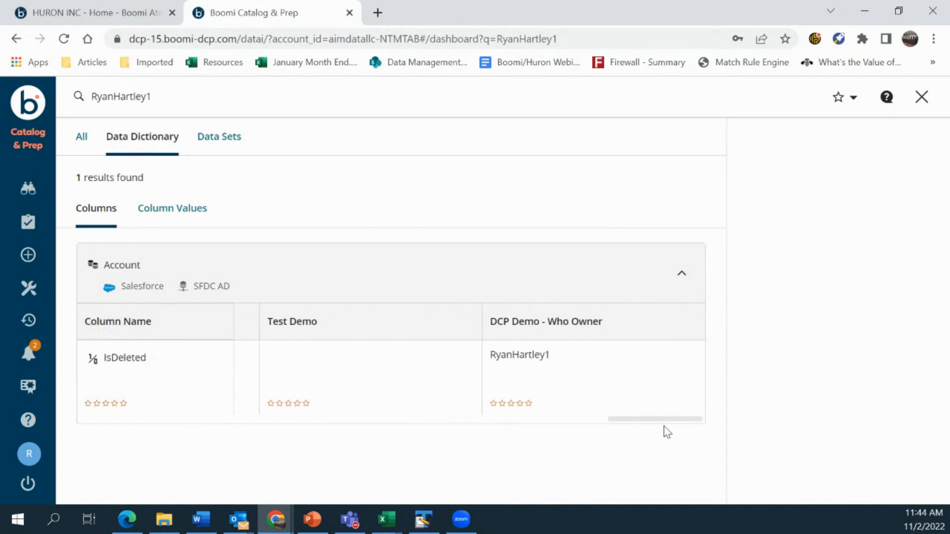